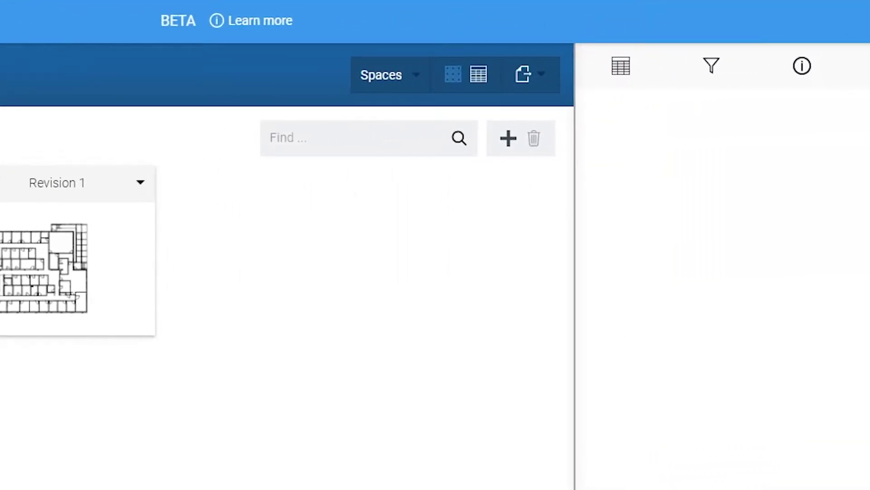
- Show the spaces in the table layout and return to the thumbnail grid
left_click(476, 76)
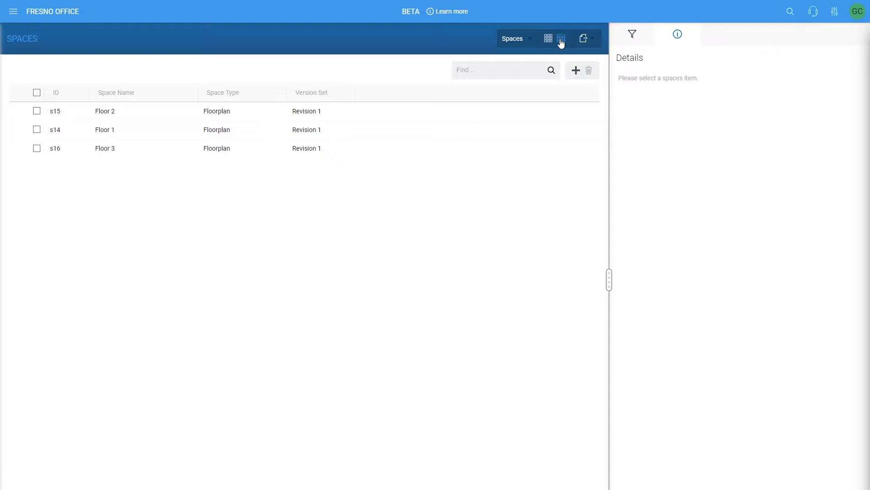
left_click(561, 39)
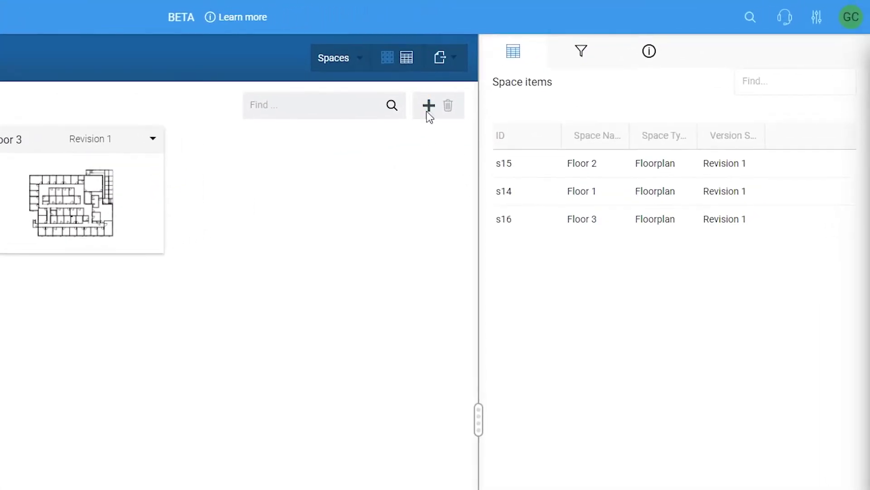
- Start a new space and create a new version set named Revision 2 for it
left_click(427, 112)
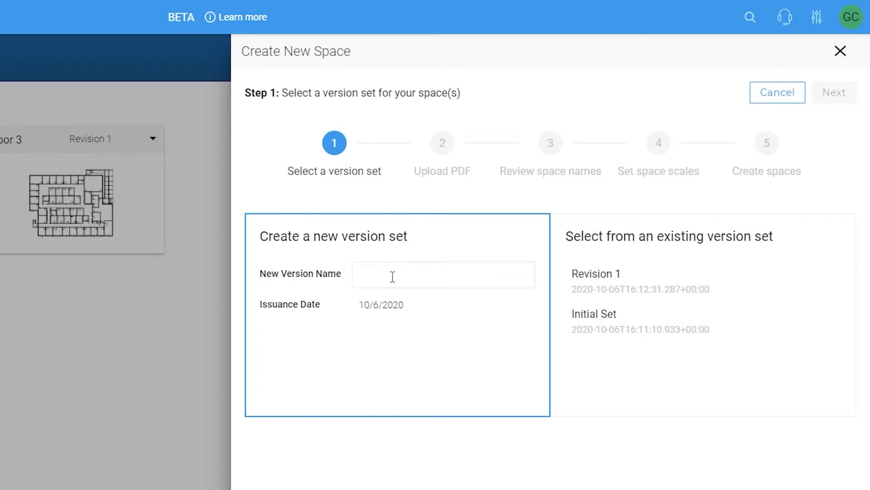
left_click(393, 276)
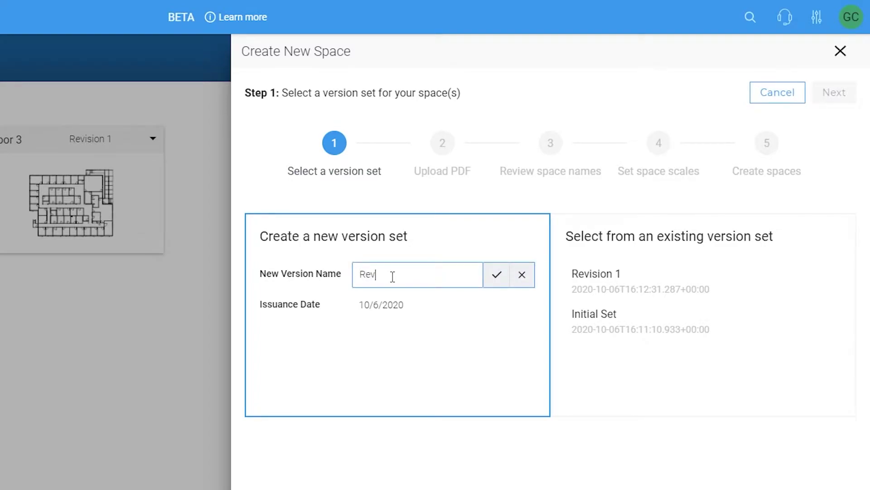
type("Revision 2")
left_click(494, 277)
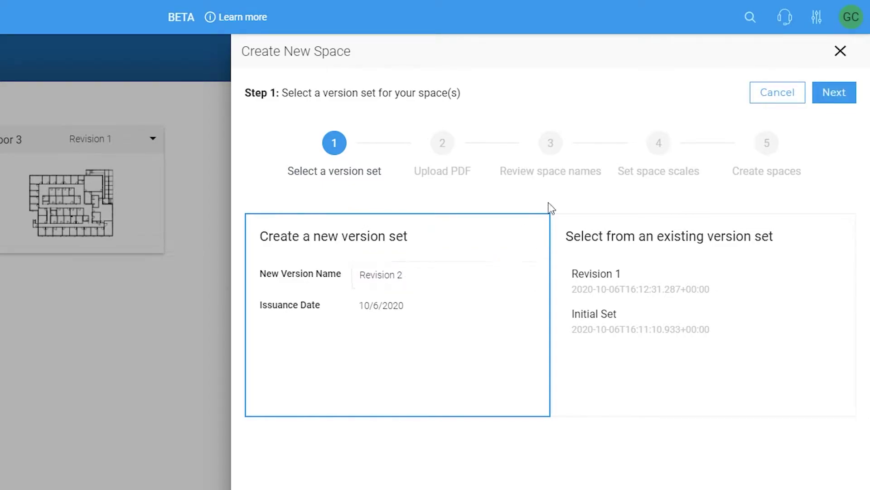
left_click(836, 96)
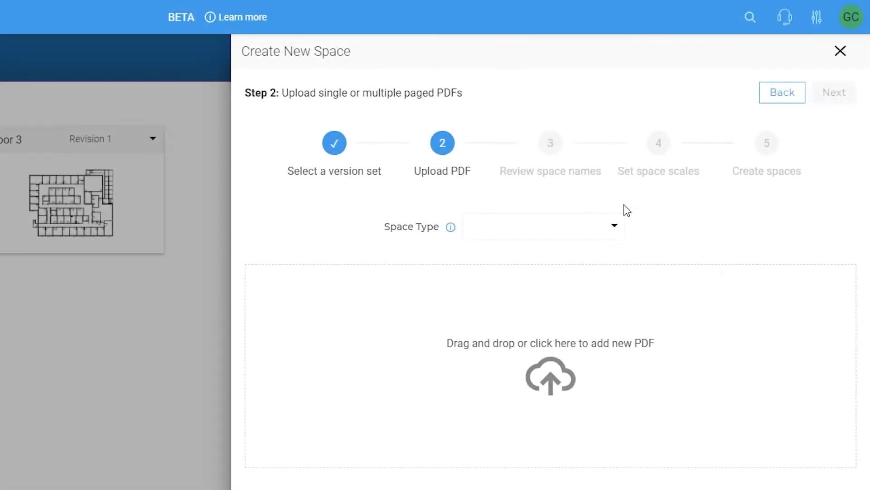
- Set the space type to Parking Plan and upload OfficeDemo_remastered-Parking.pdf, continuing to the space name review
left_click(548, 235)
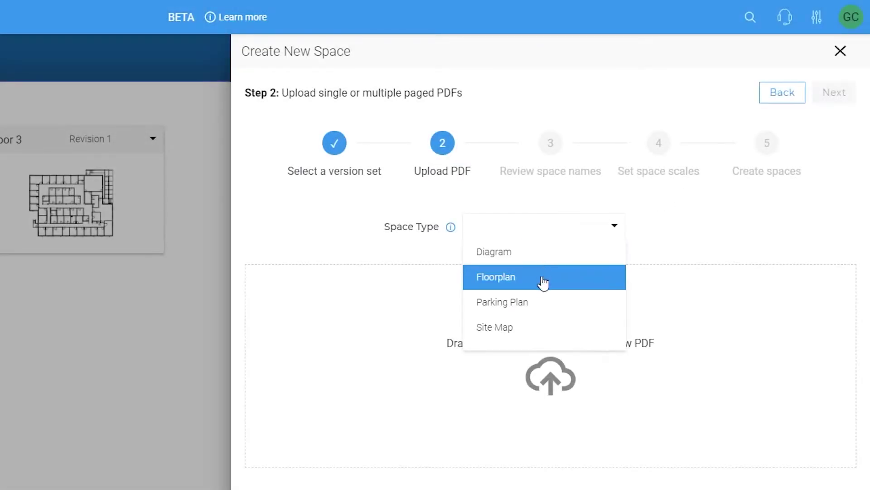
left_click(550, 303)
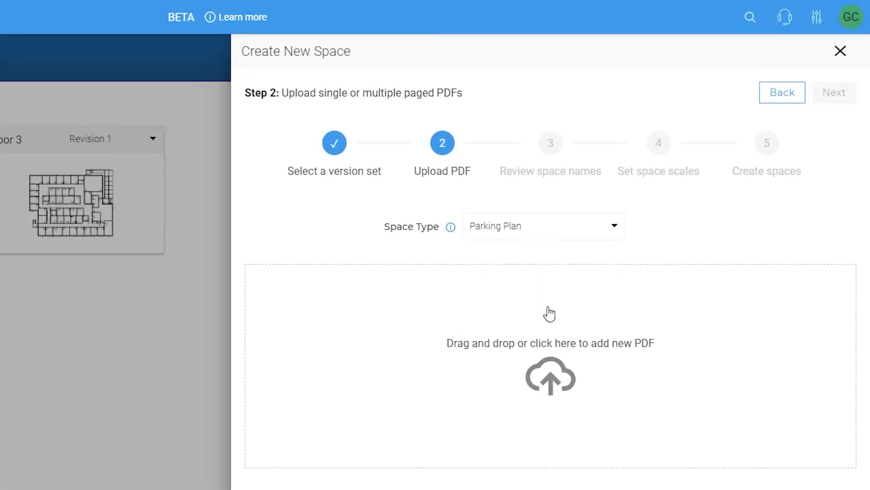
left_click(552, 390)
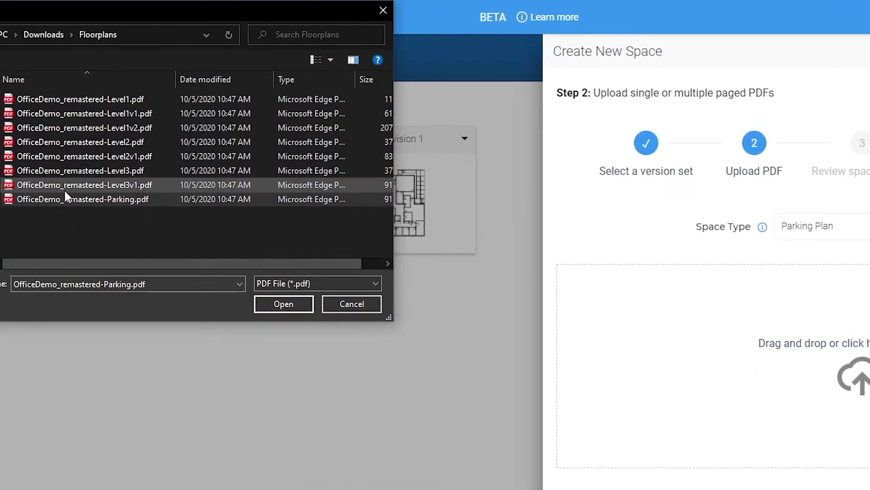
left_click_drag(71, 199, 828, 344)
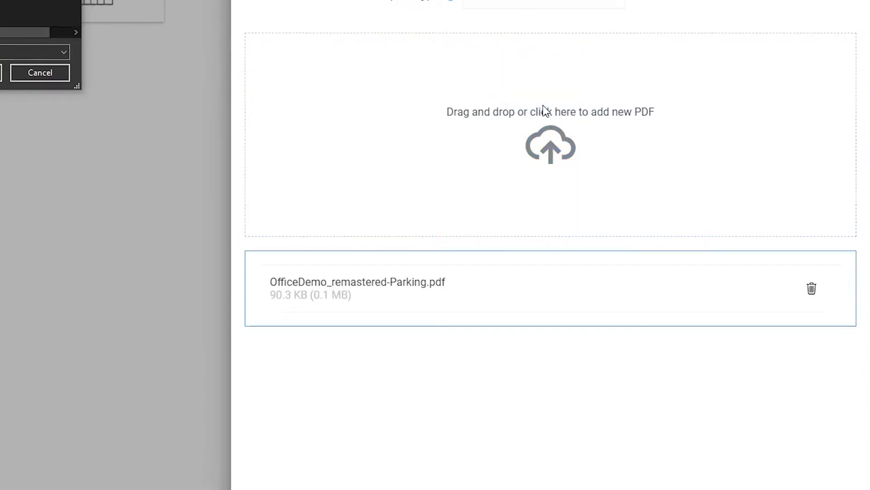
left_click(16, 69)
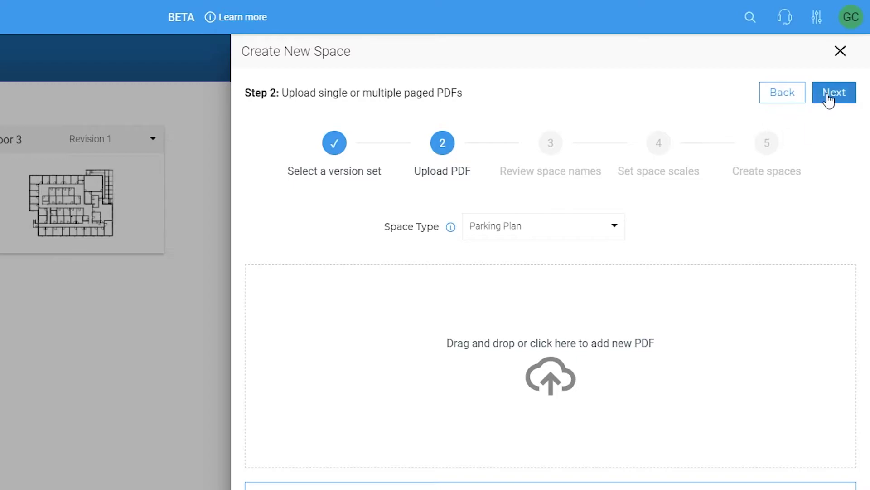
left_click(829, 95)
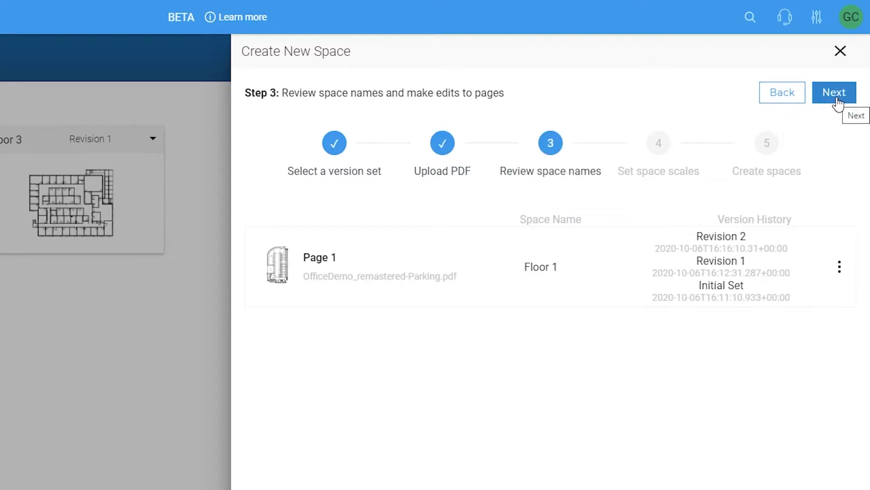
- Name the uploaded page's space Parking Lot, rotate the page 90° counterclockwise, and proceed to the scale setup
left_click(546, 265)
left_click_drag(546, 265, 449, 274)
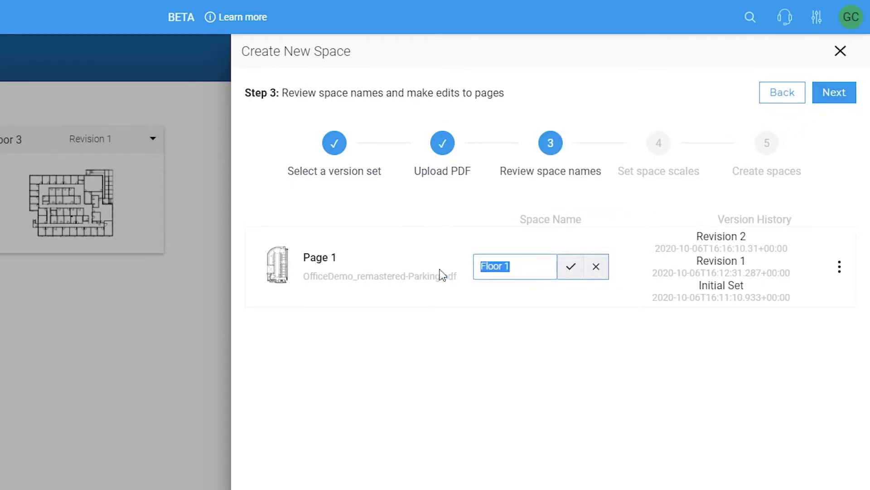
type("Parking Lot")
left_click(571, 268)
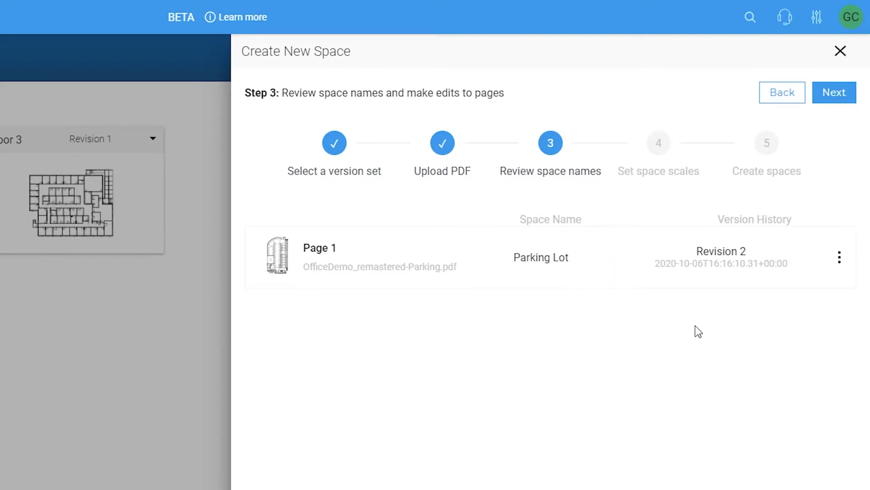
left_click(839, 259)
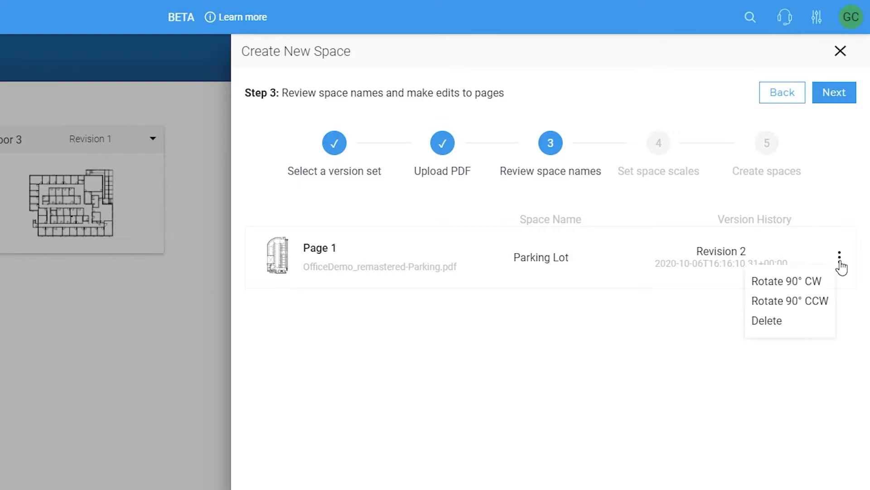
left_click(801, 300)
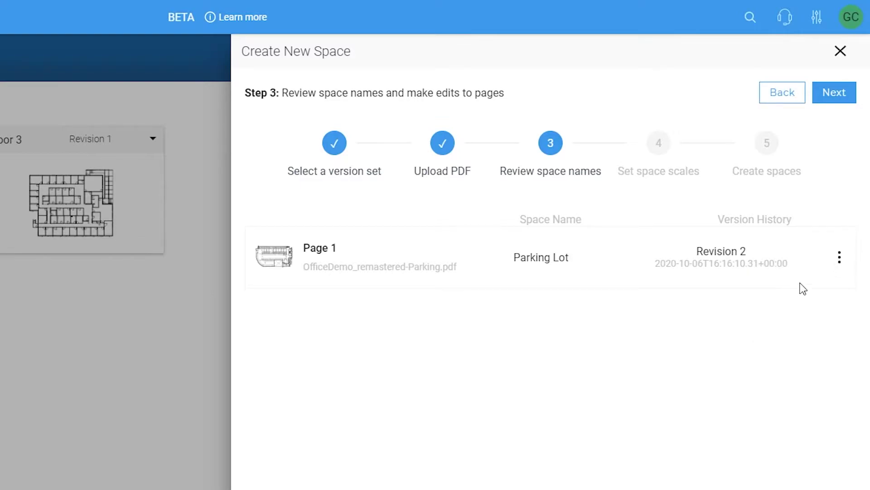
left_click(833, 97)
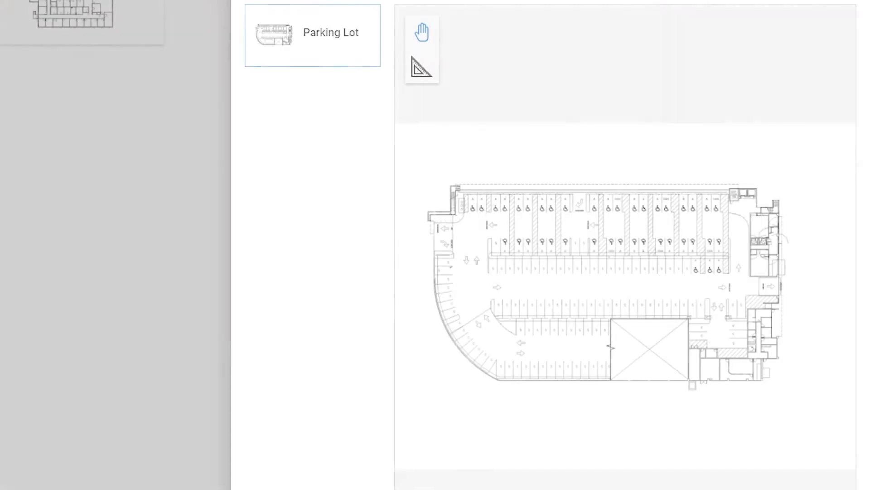
- Set the Parking Lot scale by marking the width of one parking stall as 9 feet, and create the space
scroll(516, 312, "up", 5)
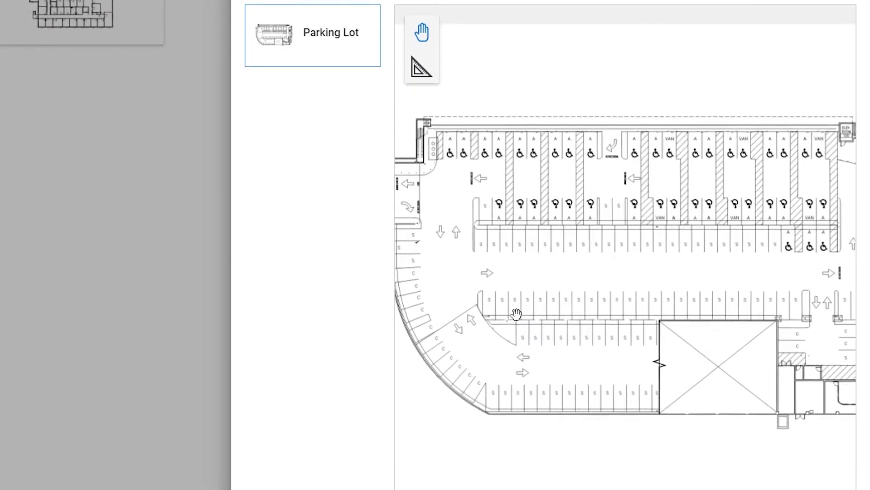
scroll(525, 312, "up", 10)
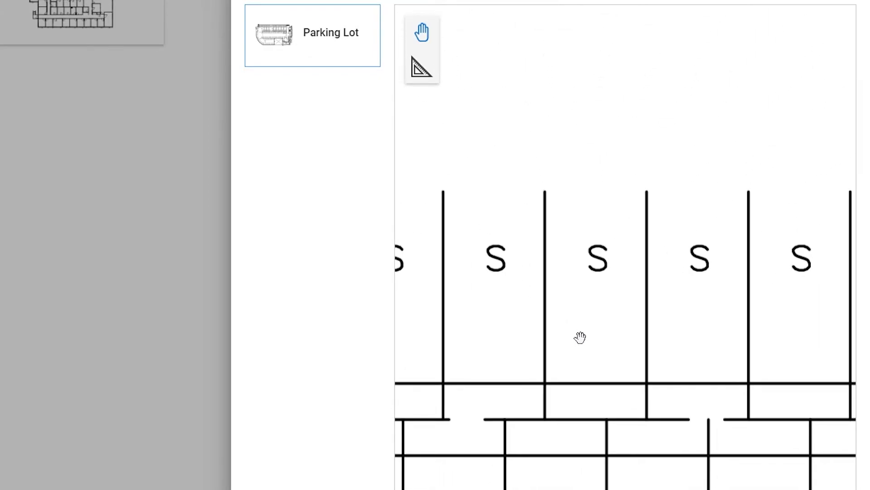
left_click(420, 82)
left_click_drag(545, 289, 646, 290)
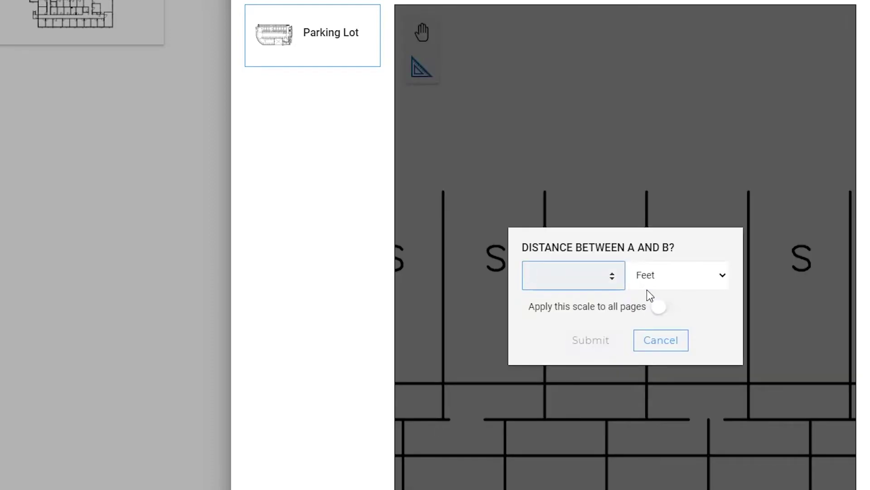
left_click(676, 277)
left_click(674, 276)
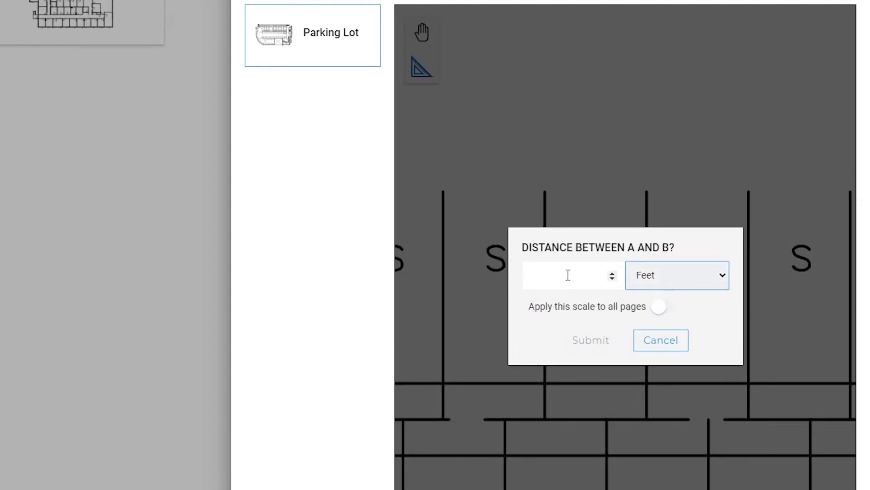
left_click(566, 275)
type("9")
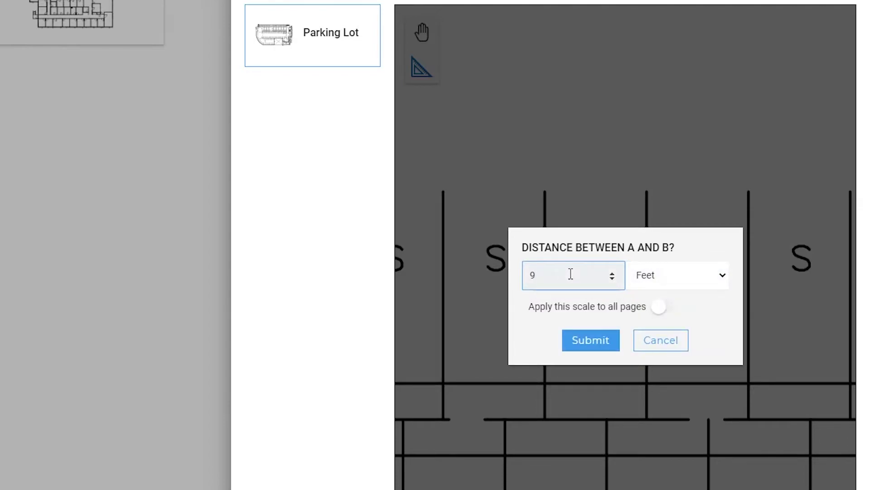
key("Return")
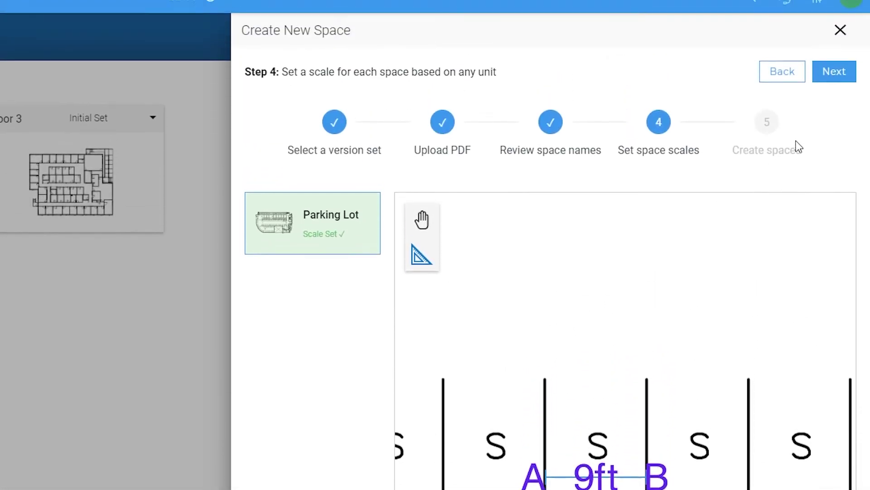
left_click(835, 71)
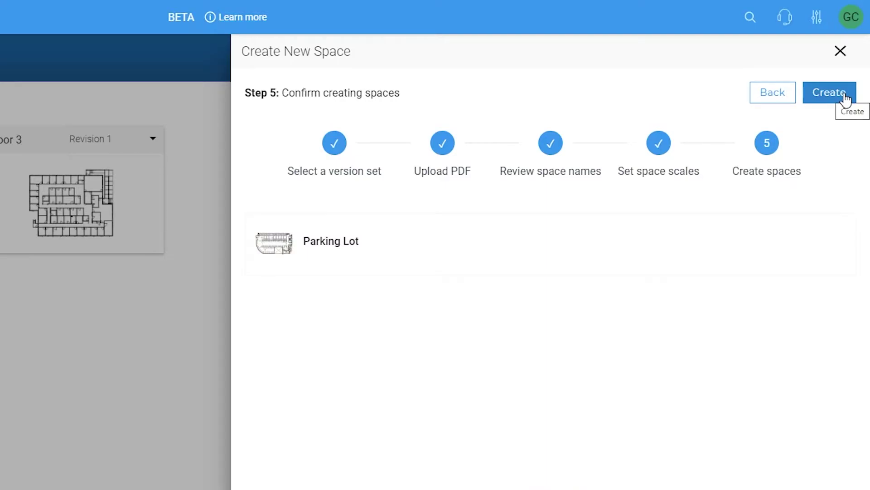
left_click(845, 96)
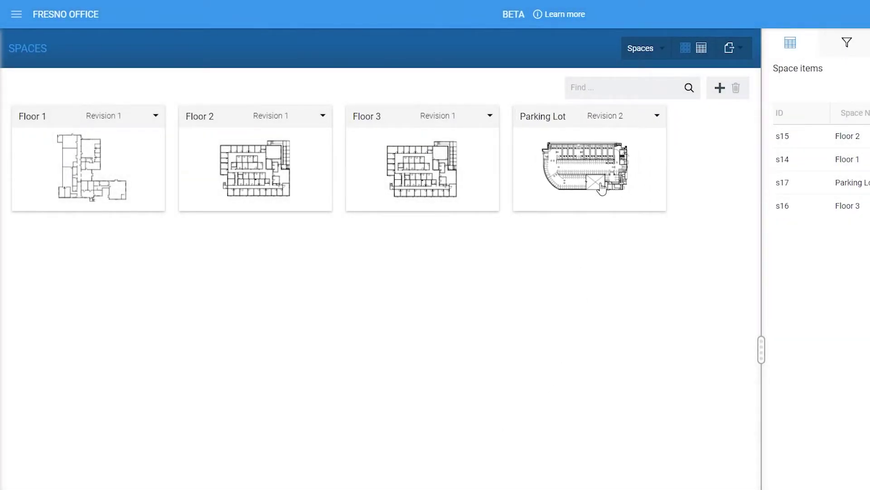
- Fill in the Parking Lot details: area 55000 sq ft, 125 parking spaces, parking space type Single Level, level 0
left_click(602, 177)
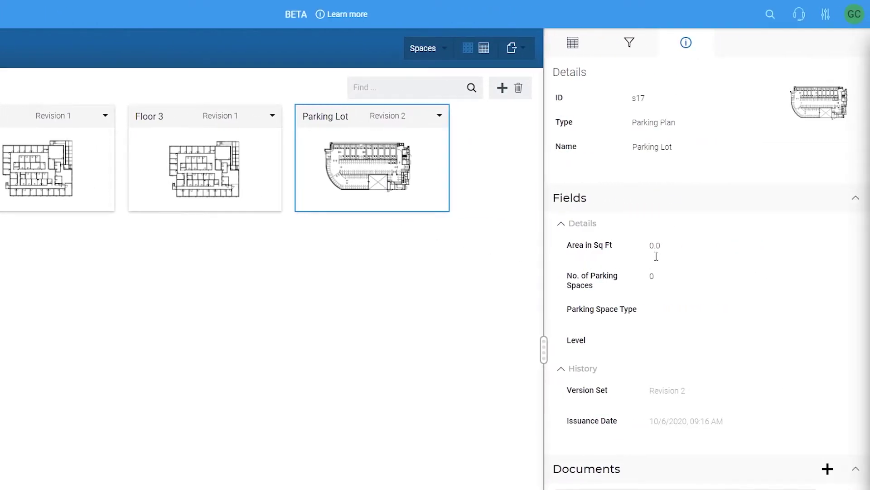
left_click(660, 247)
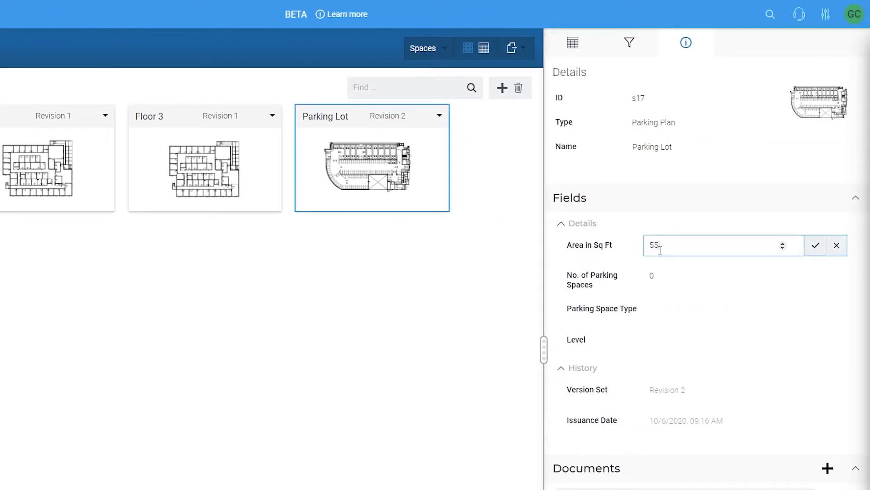
left_click(672, 273)
type("12")
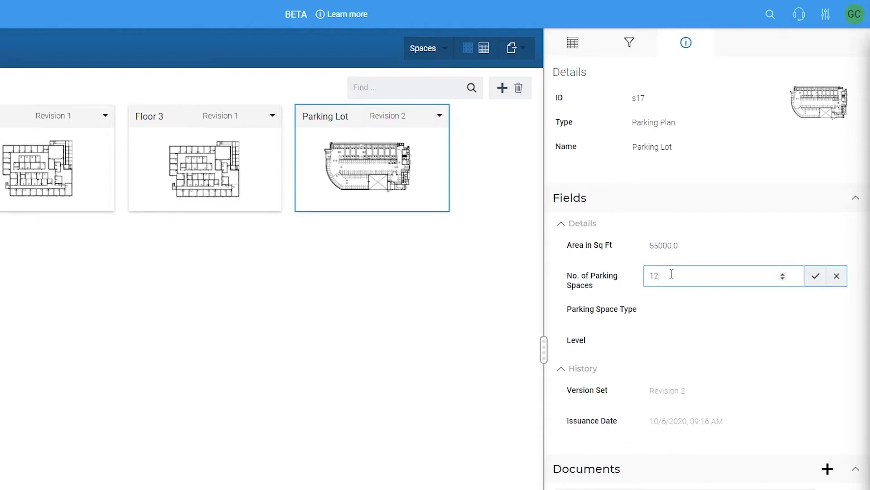
left_click(689, 315)
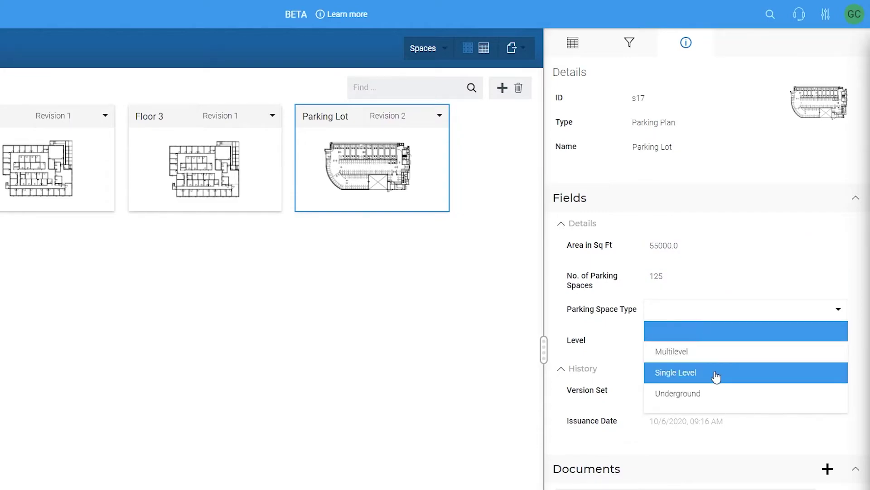
left_click(714, 375)
left_click(683, 340)
type("0")
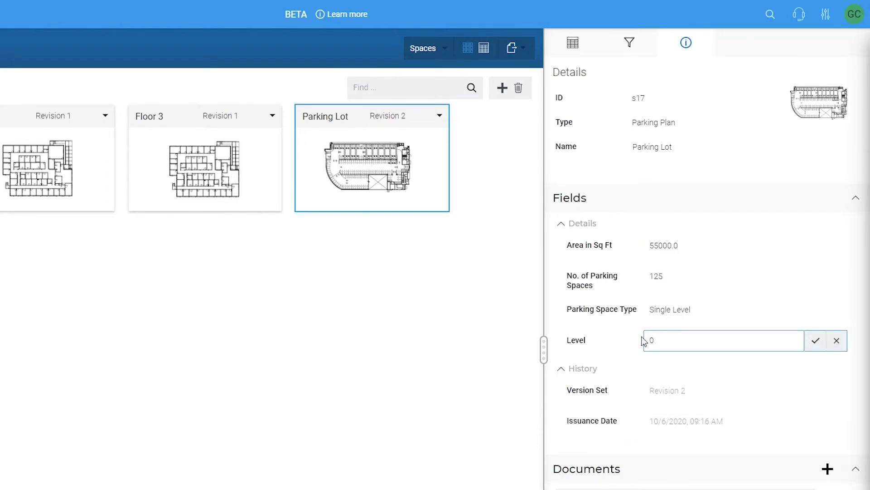
key("Return")
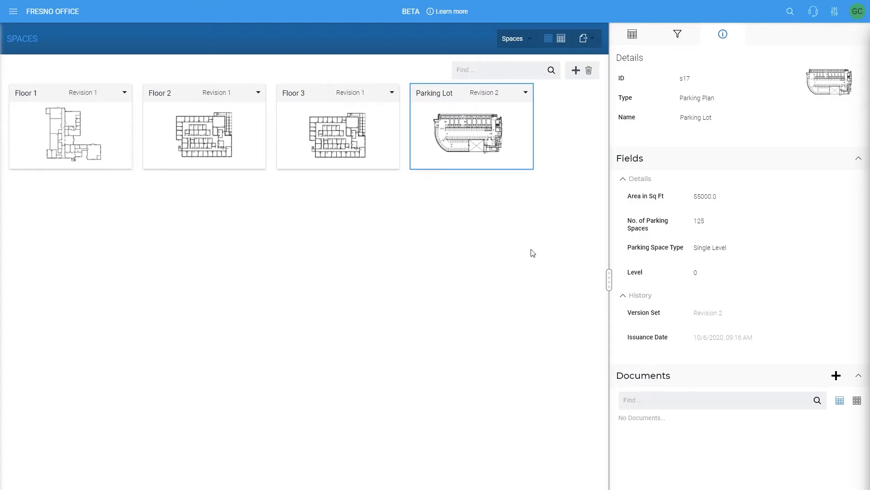
- Start creating a new space in the existing version set Revision 2 and proceed to the PDF upload
left_click(576, 70)
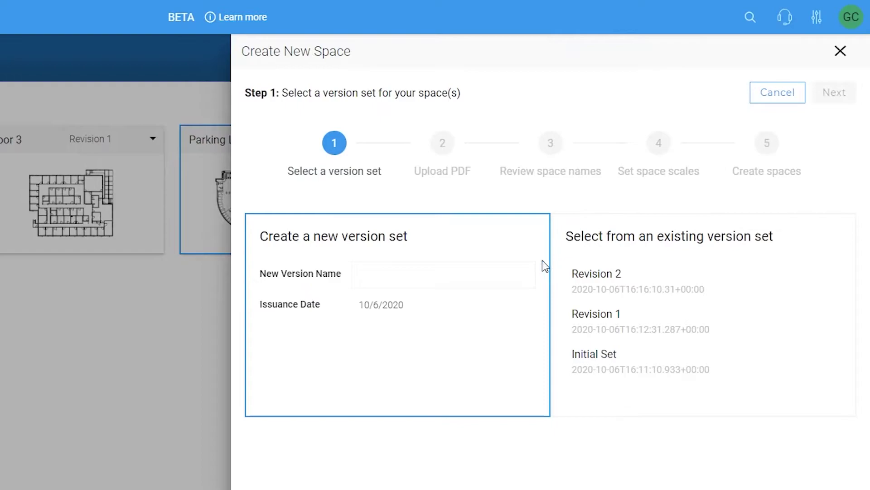
left_click(588, 280)
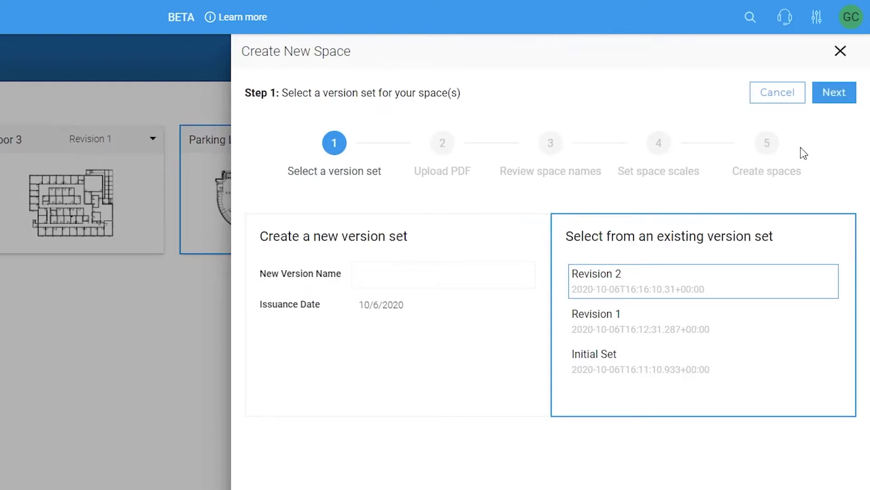
left_click(854, 96)
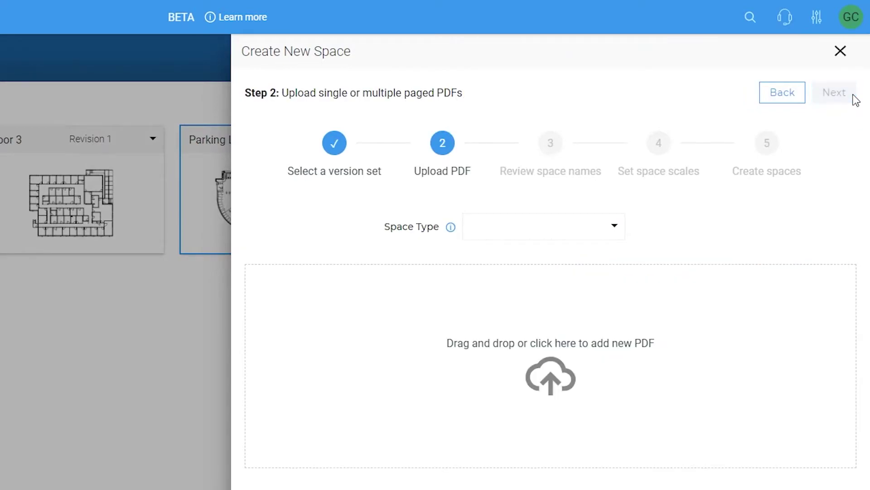
- Set the space type to Floorplan, upload Revised Floorplans.pdf, and accept the matched floor names to reach the alignment stage
left_click(541, 234)
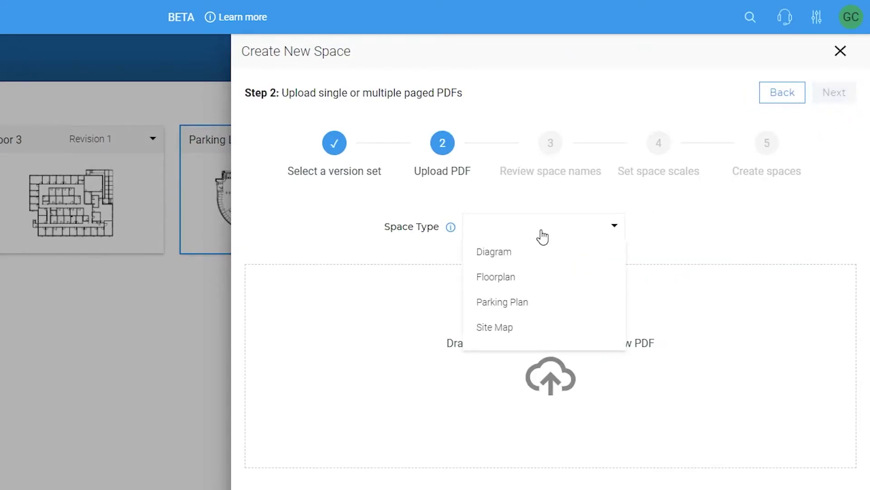
left_click(524, 277)
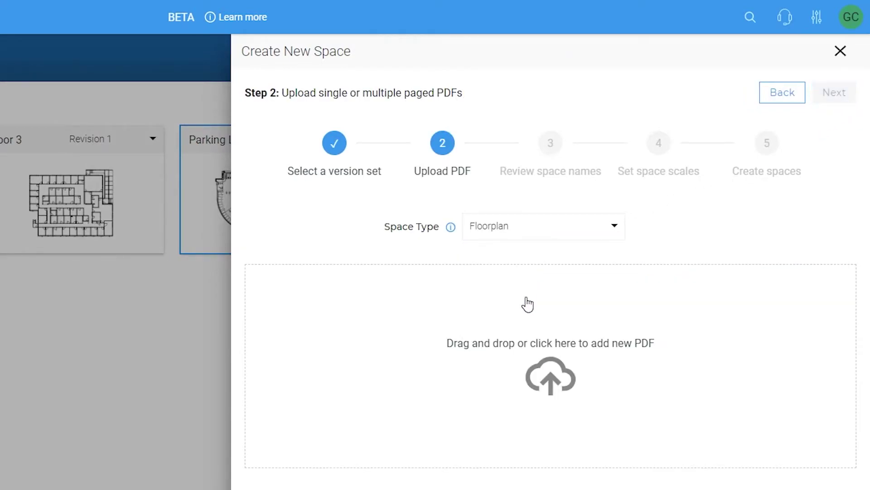
left_click(550, 386)
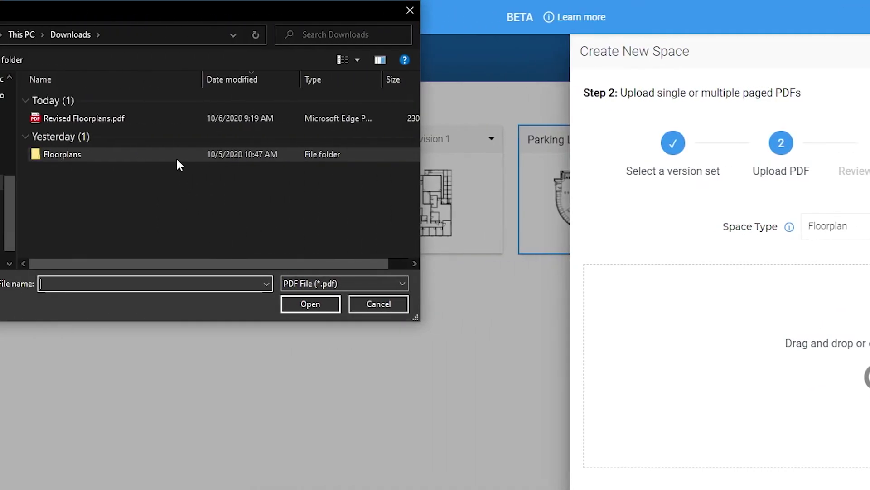
left_click(219, 118)
left_click(407, 304)
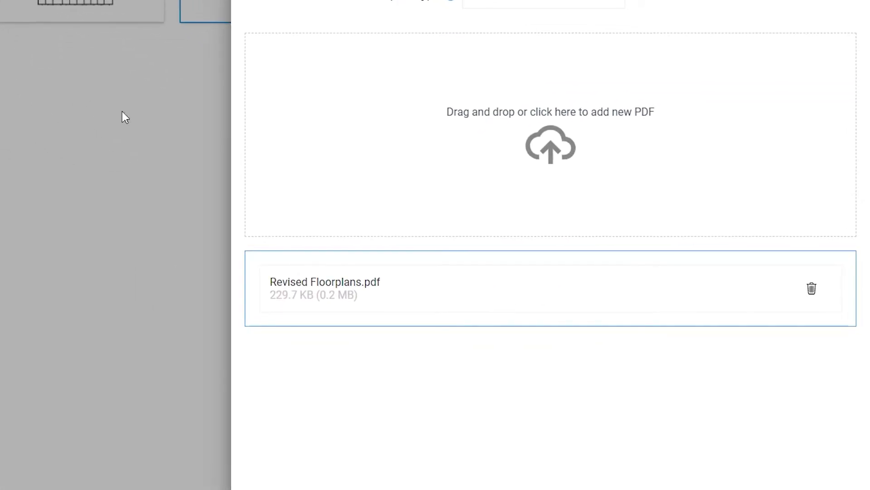
left_click(841, 96)
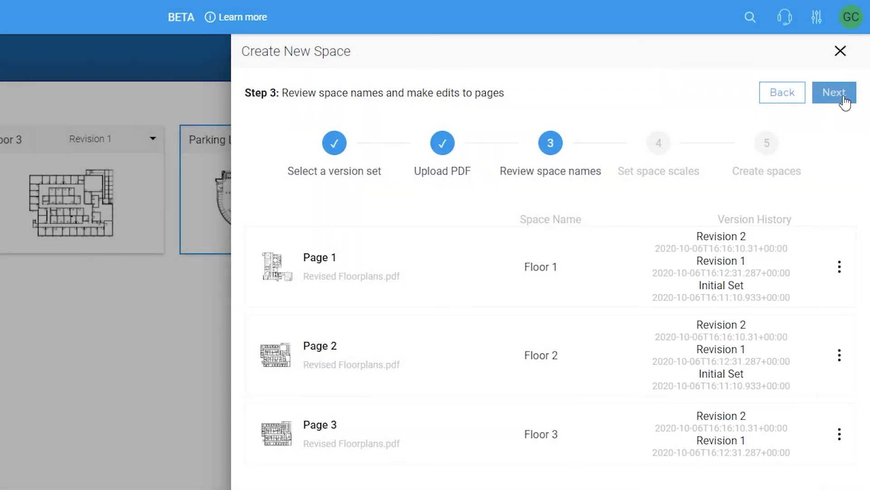
left_click(844, 100)
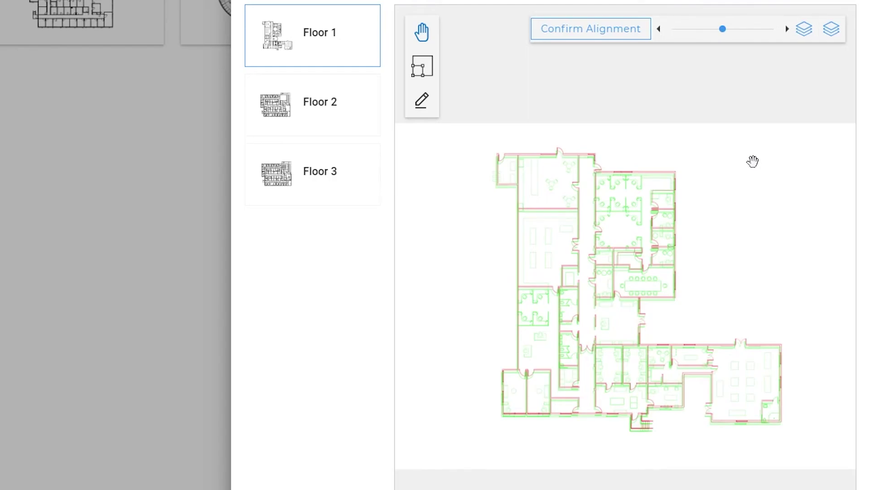
- Compare the two overlaid Floor 1 plans by switching each layer off and back on in turn
left_click(832, 40)
left_click(833, 39)
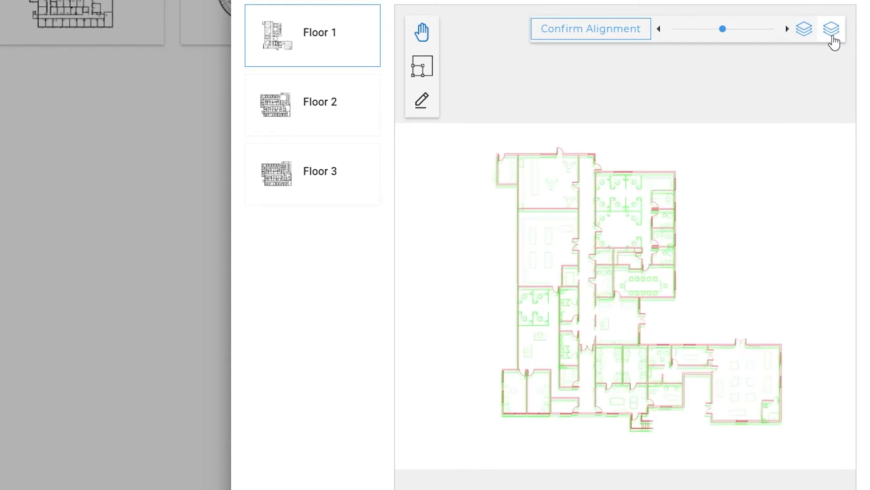
left_click(810, 41)
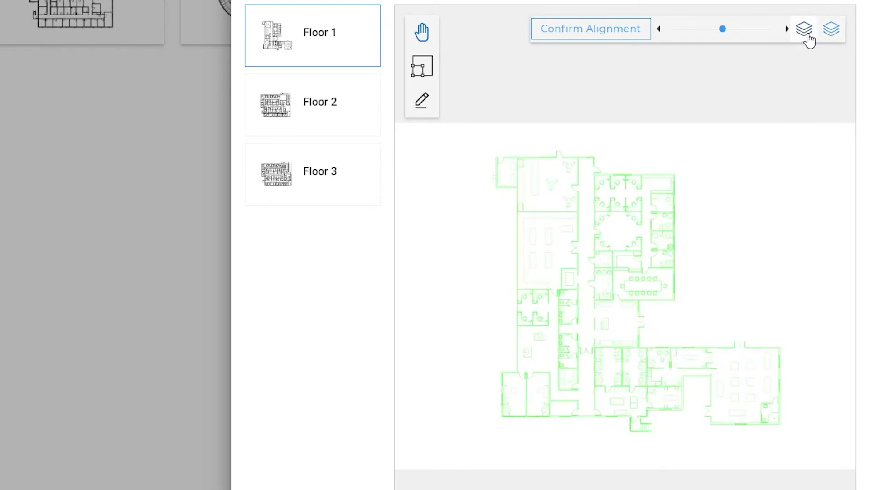
left_click(810, 41)
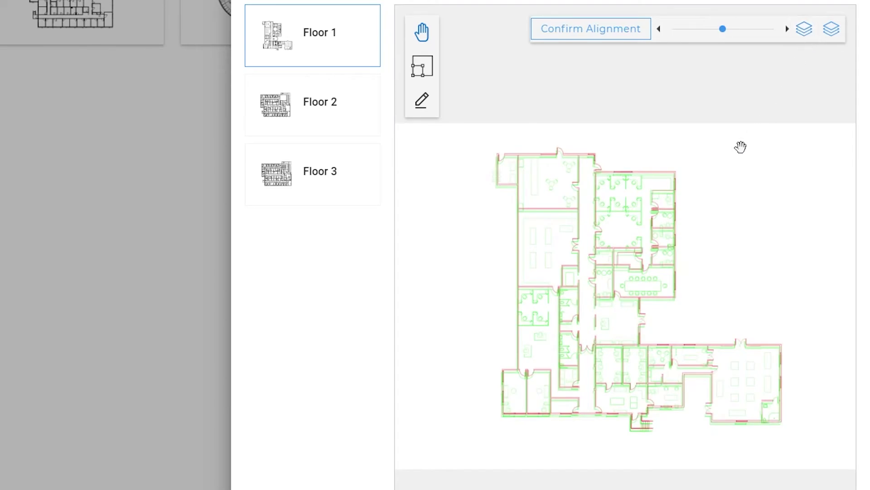
- Align the green Floor 1 plan with the red one at the building's lower-left corner and confirm the alignment
scroll(504, 406, "up", 5)
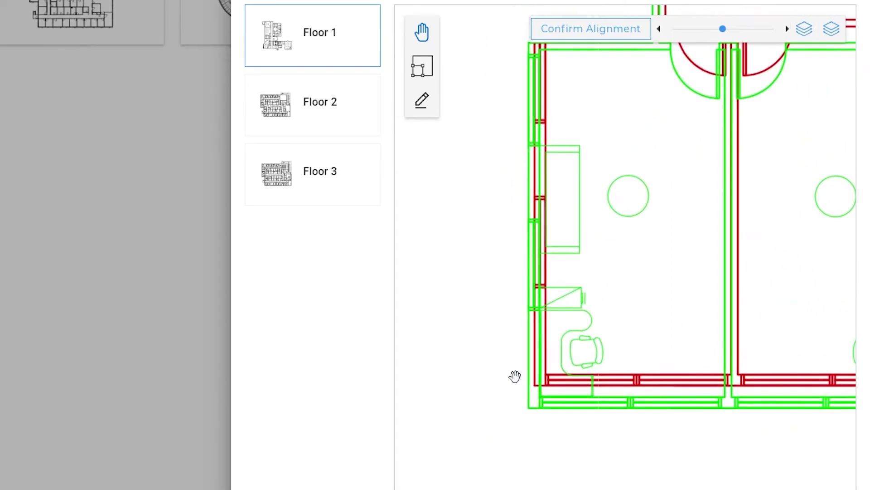
left_click_drag(515, 366, 511, 402)
left_click(422, 66)
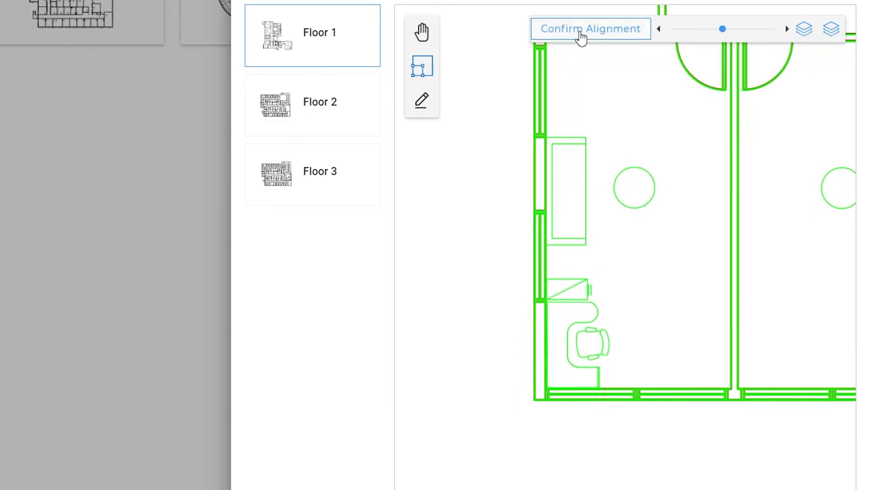
left_click(581, 36)
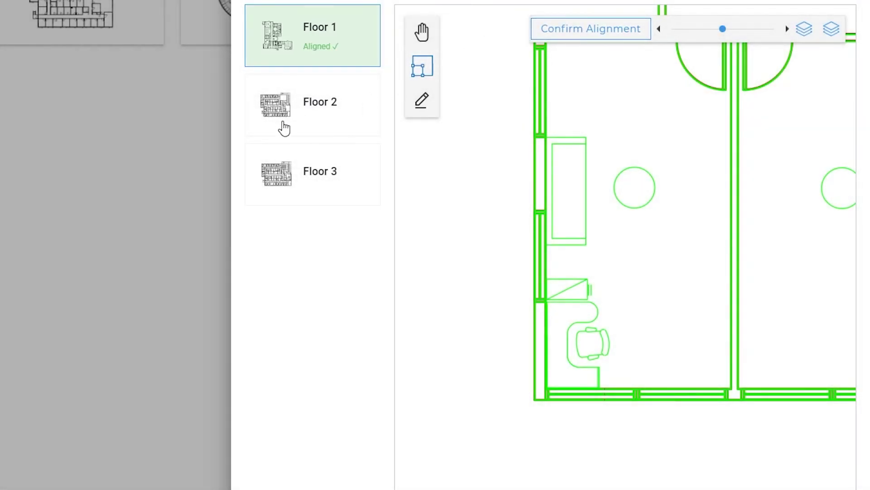
- Align the green Floor 2 plan with the red one around Stair #2 and confirm the alignment
left_click(284, 129)
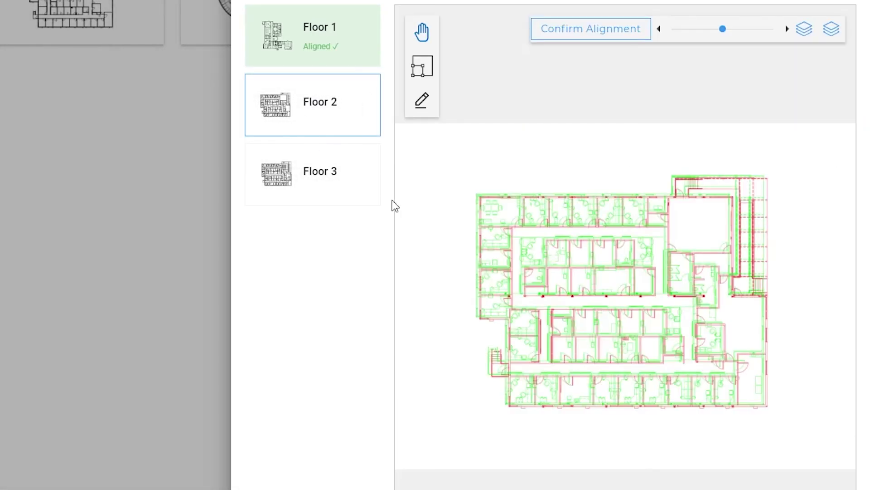
scroll(499, 349, "up", 8)
left_click(424, 69)
left_click_drag(519, 328, 558, 363)
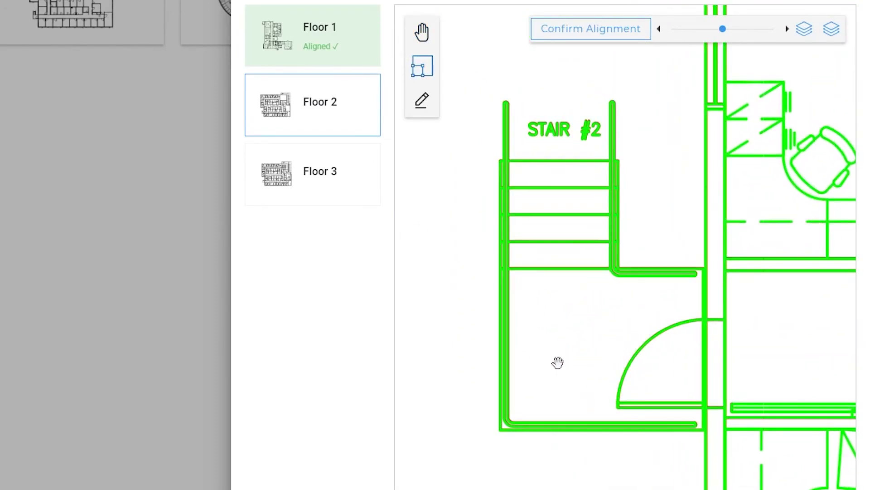
left_click(572, 39)
- Align and confirm the green Floor 3 plan over the red one, and create the revised spaces for all three floors
left_click(304, 171)
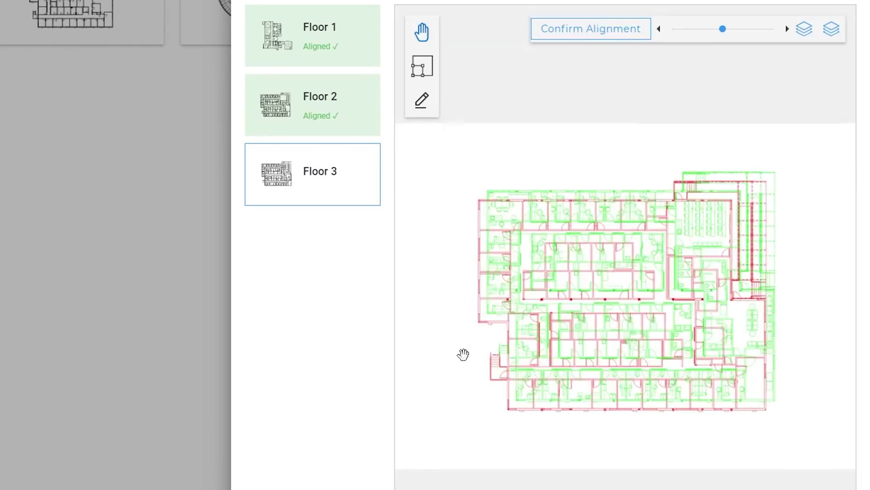
left_click(422, 66)
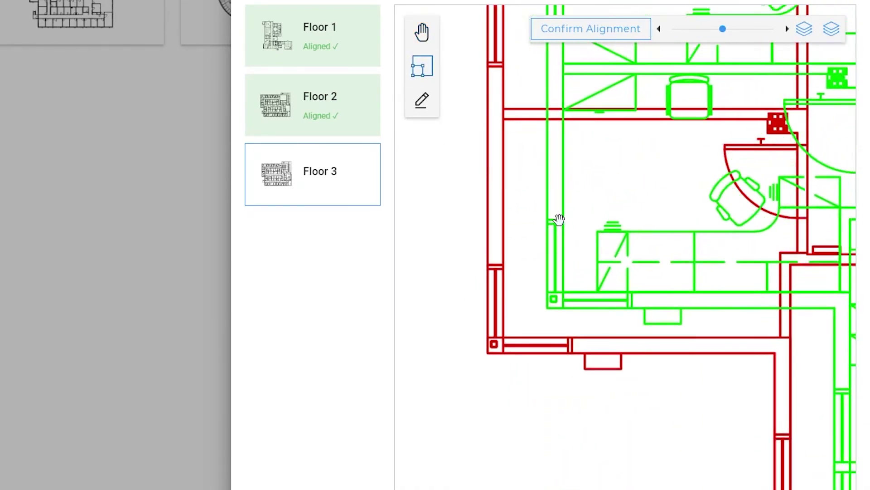
left_click_drag(564, 213, 501, 259)
left_click(580, 36)
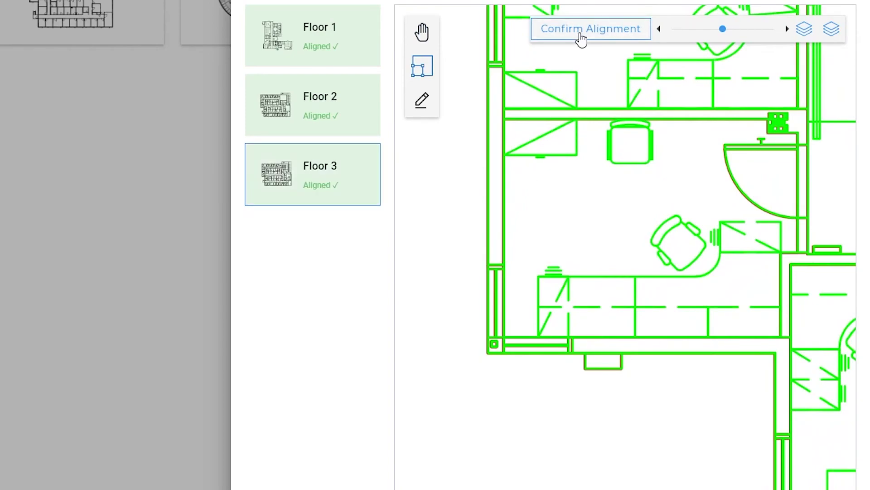
left_click(831, 92)
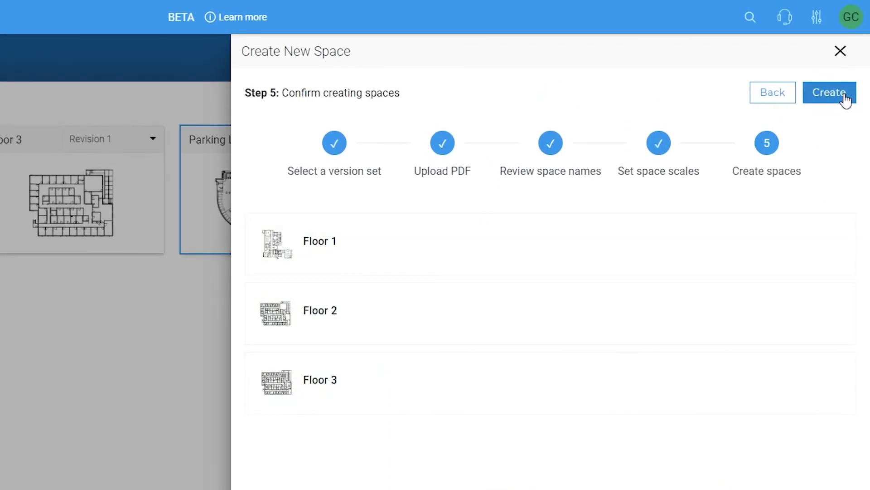
left_click(845, 95)
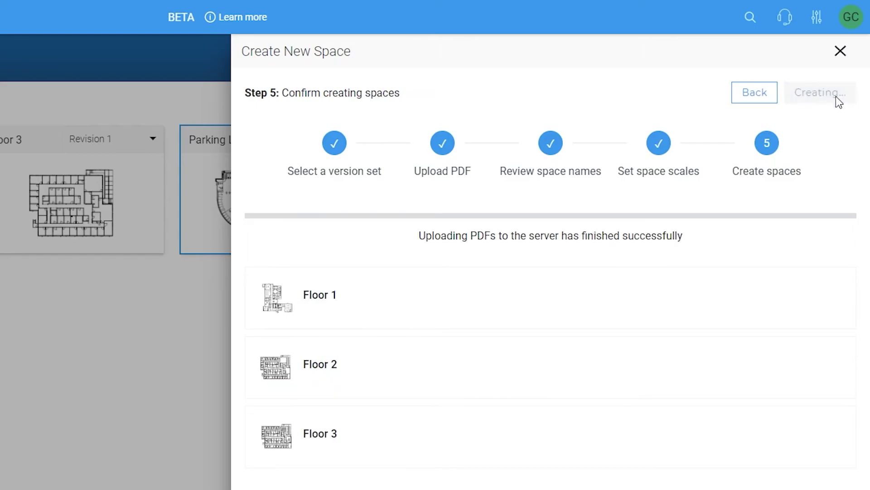